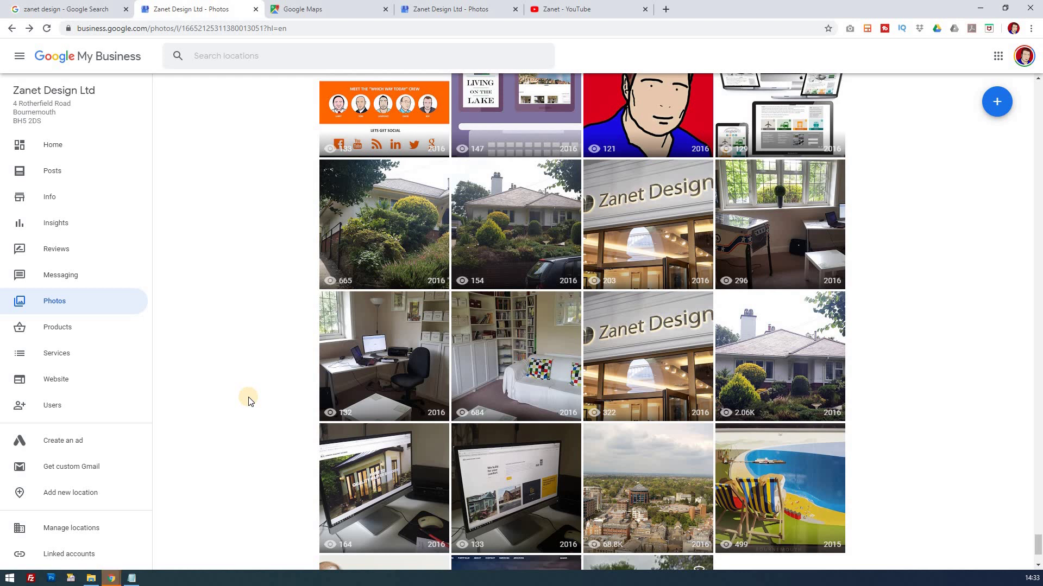
# Open the Google My Business For Beginners playlist on the Zanet YouTube channel.
pyautogui.scroll(1, 255, 394)
pyautogui.scroll(8, 255, 392)
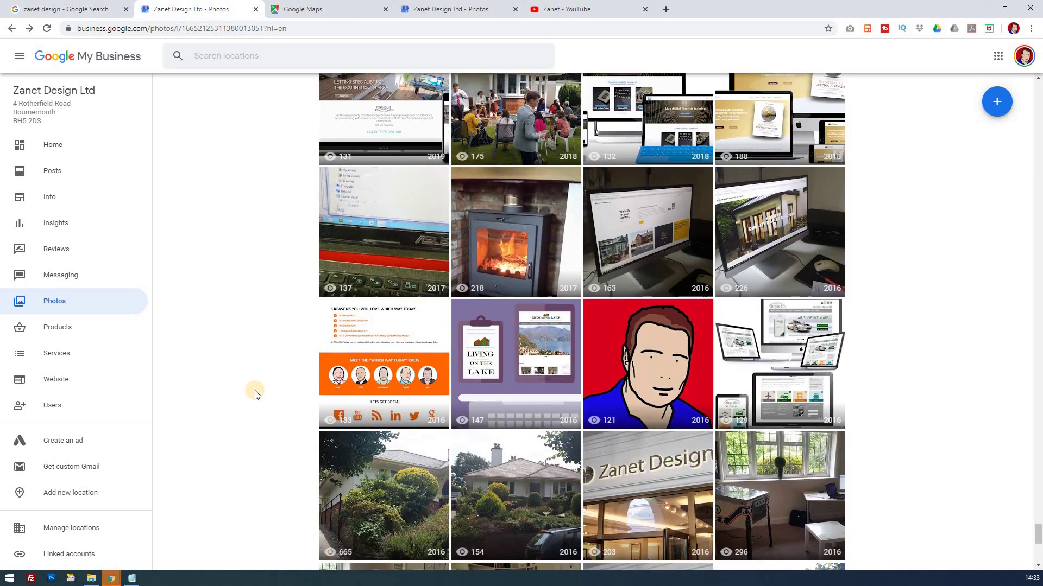
pyautogui.scroll(-8, 255, 391)
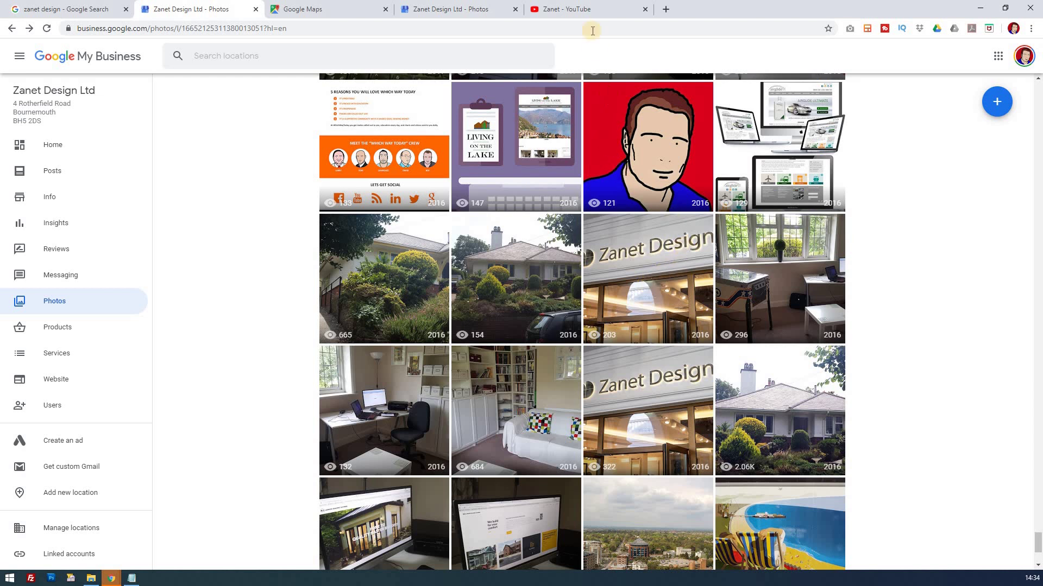
pyautogui.click(592, 12)
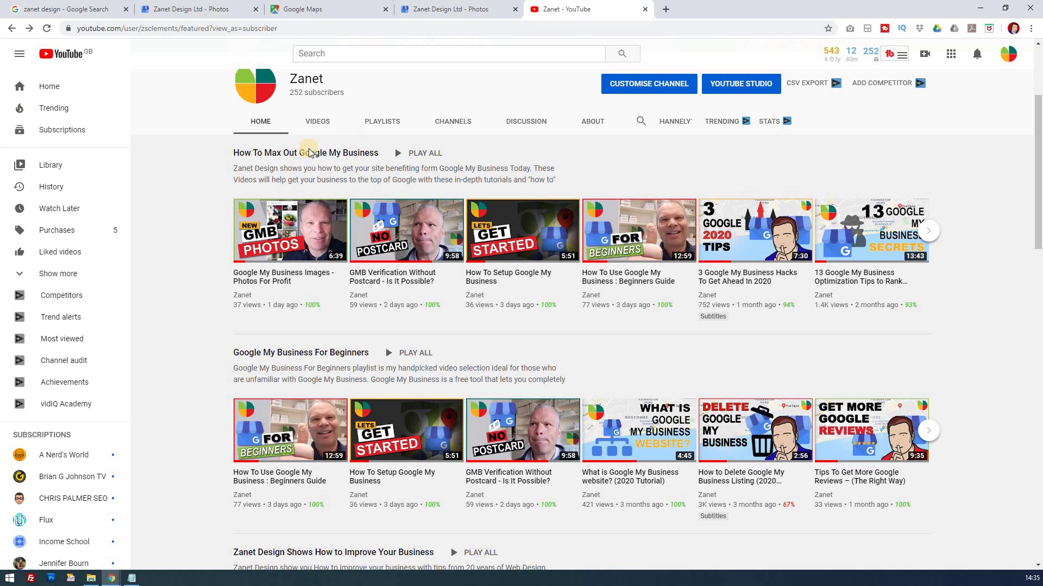
pyautogui.scroll(3, 207, 187)
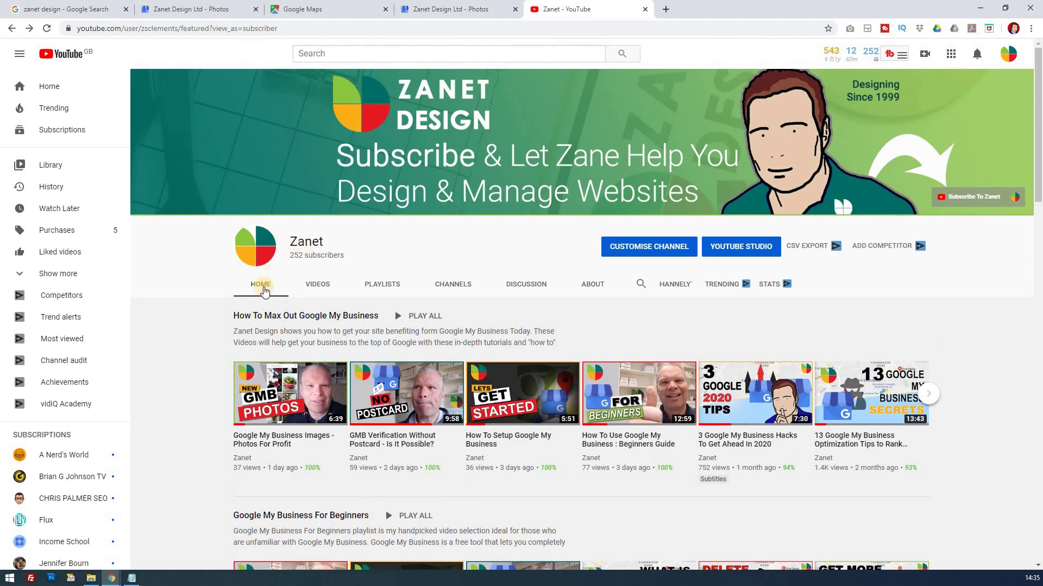
pyautogui.scroll(-5, 221, 295)
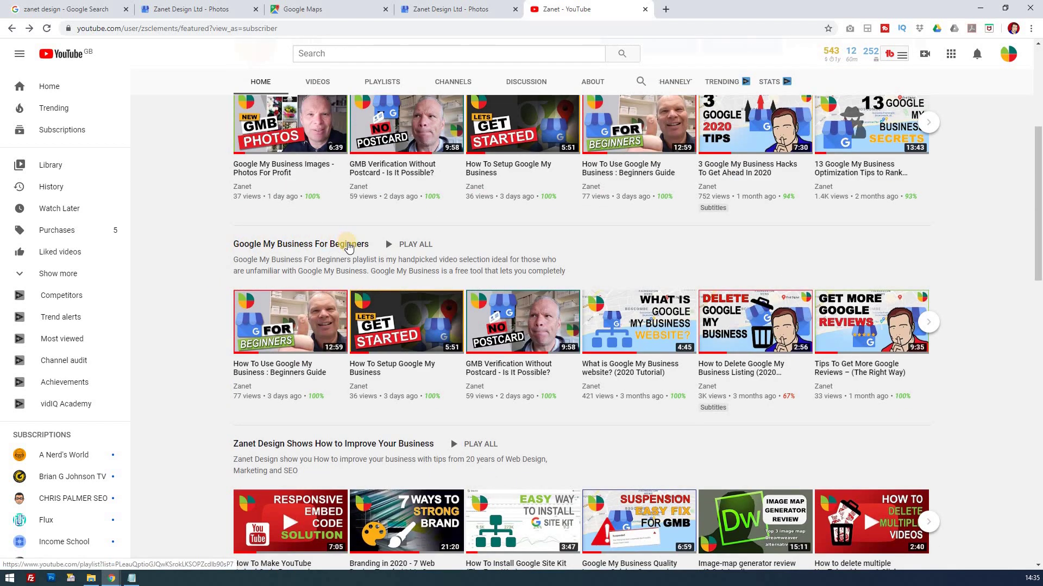
pyautogui.click(348, 246)
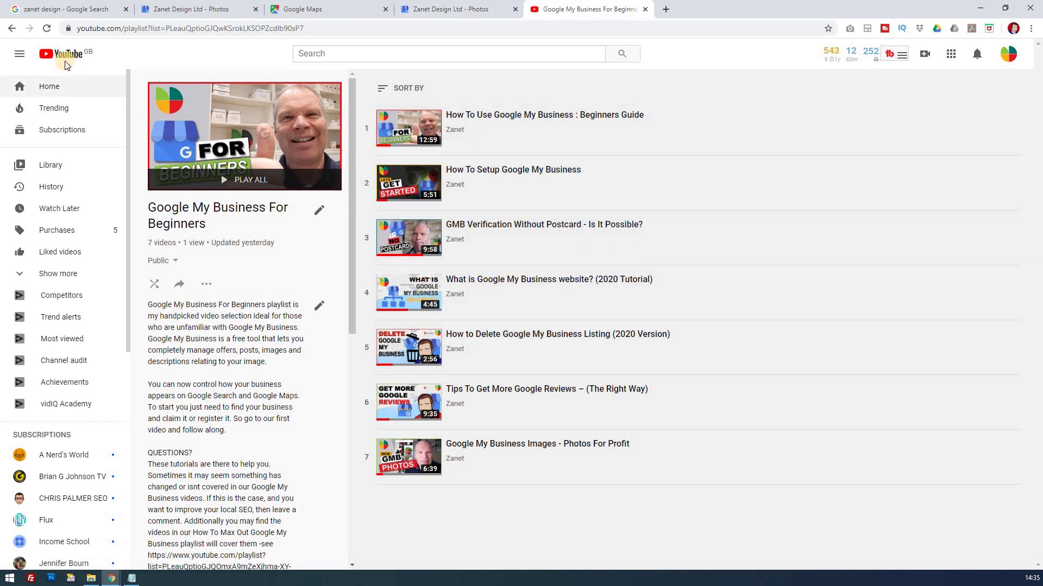
# Go back to the Zanet channel home page, then return to the business photos page.
pyautogui.click(15, 34)
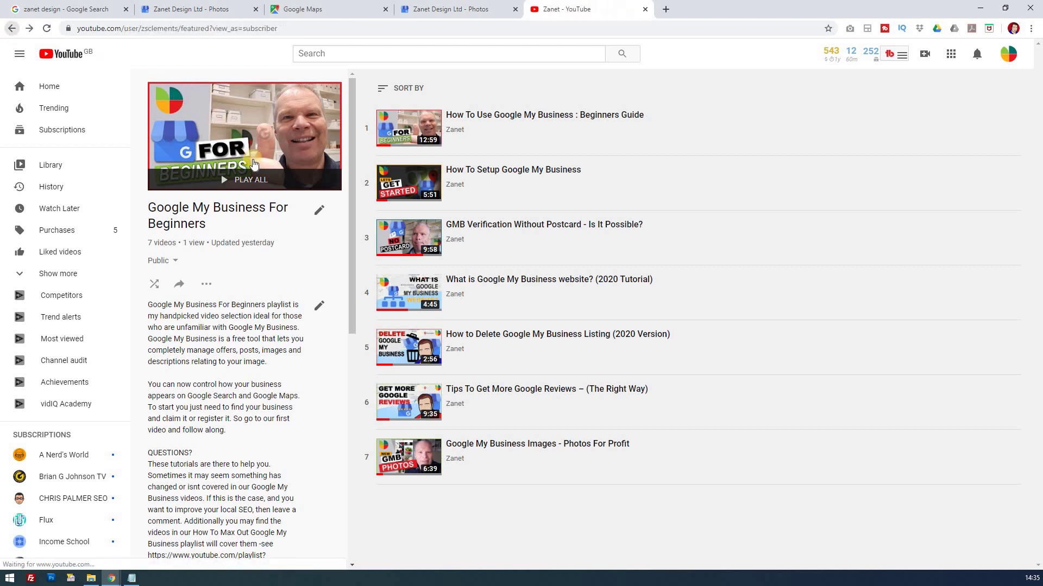
pyautogui.scroll(2, 412, 190)
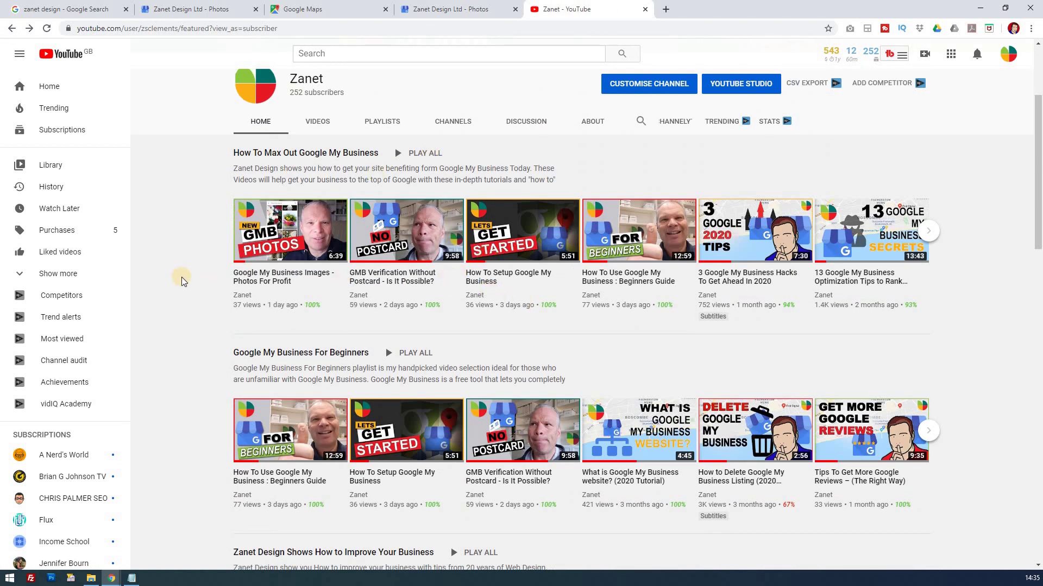
pyautogui.scroll(1, 182, 280)
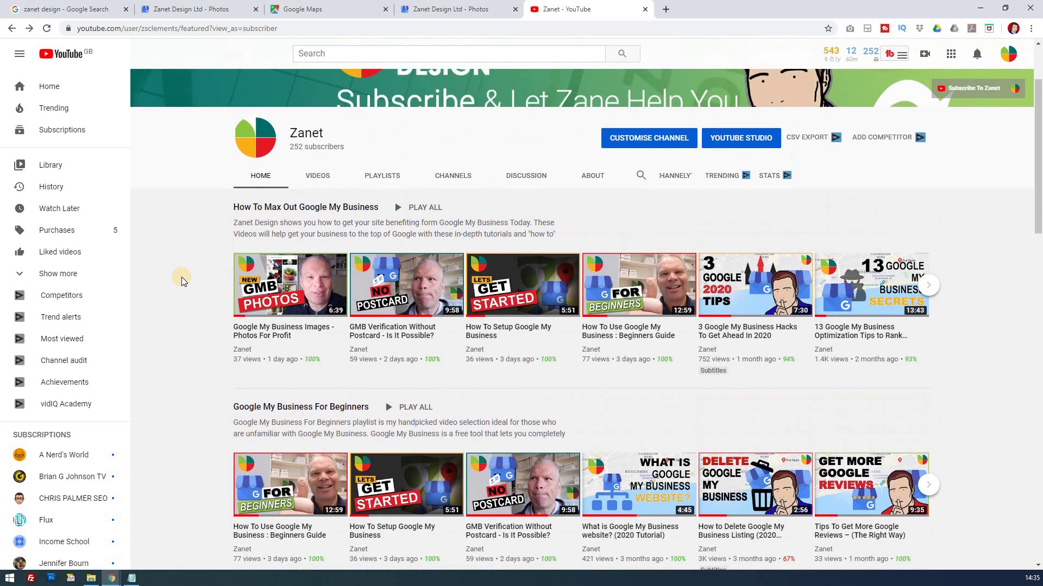
pyautogui.click(209, 10)
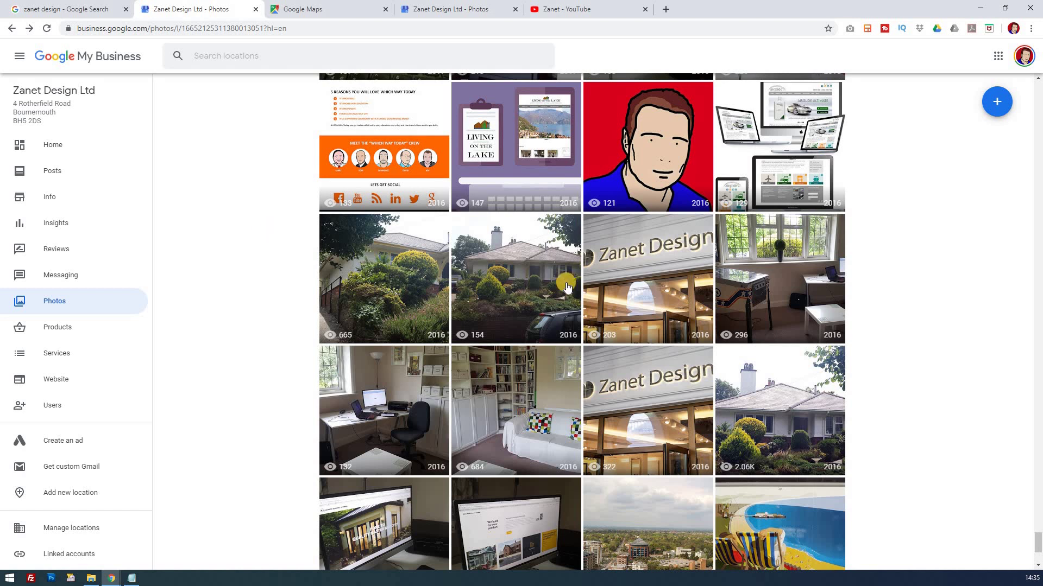
pyautogui.click(643, 281)
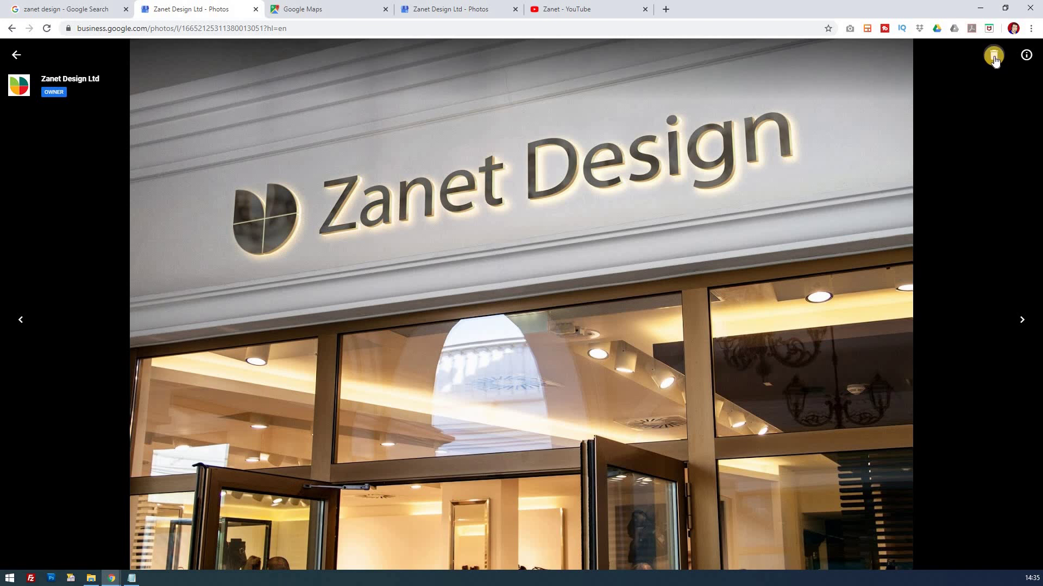
pyautogui.click(16, 54)
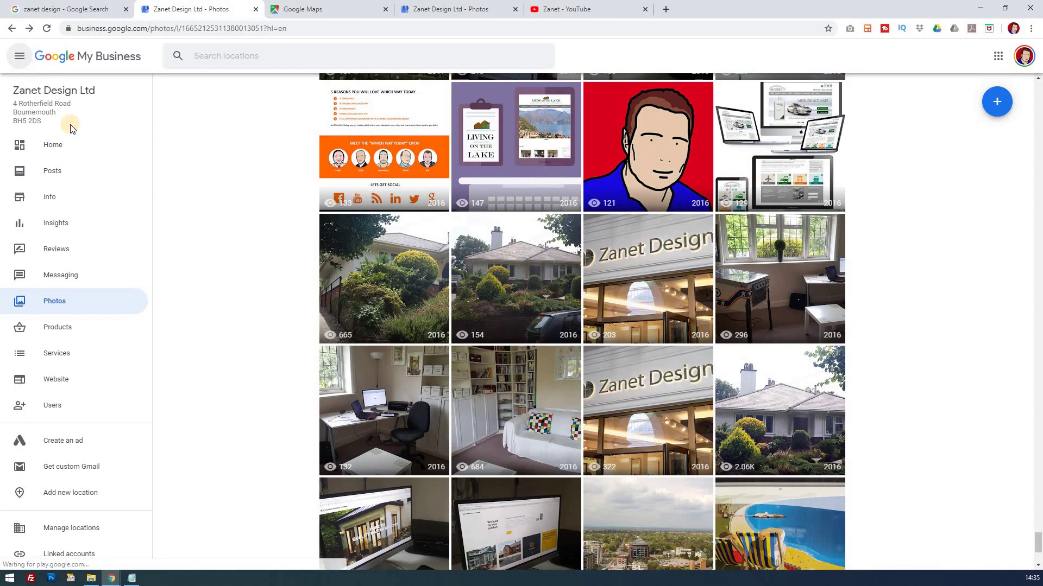
pyautogui.click(646, 407)
pyautogui.click(977, 57)
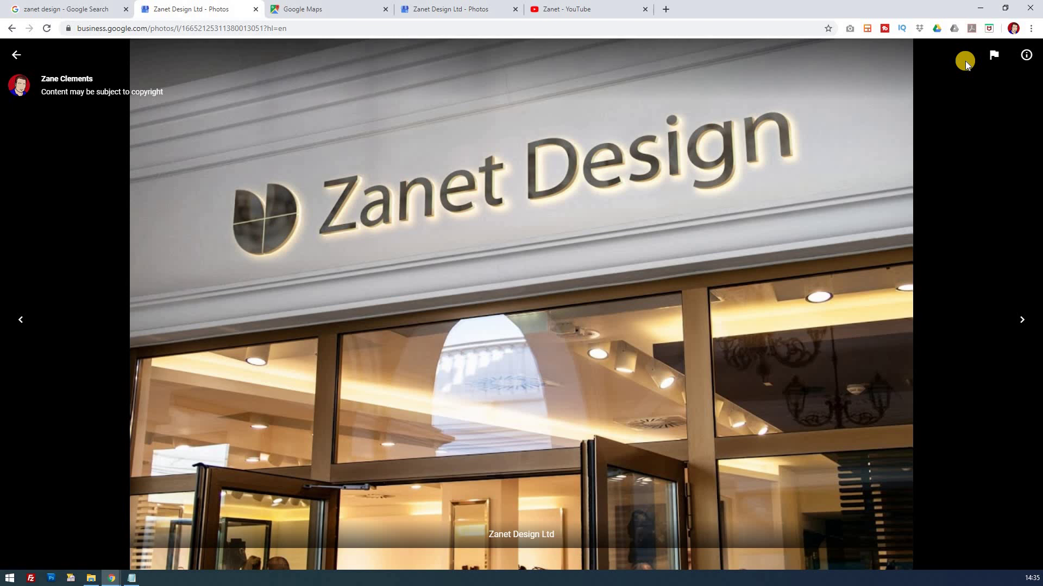
pyautogui.click(16, 54)
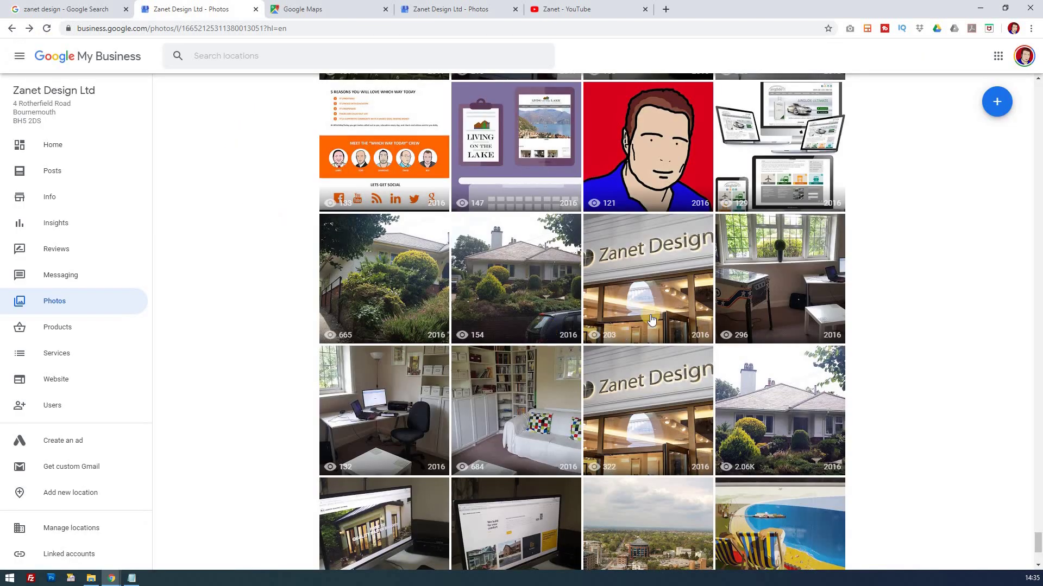
pyautogui.click(645, 389)
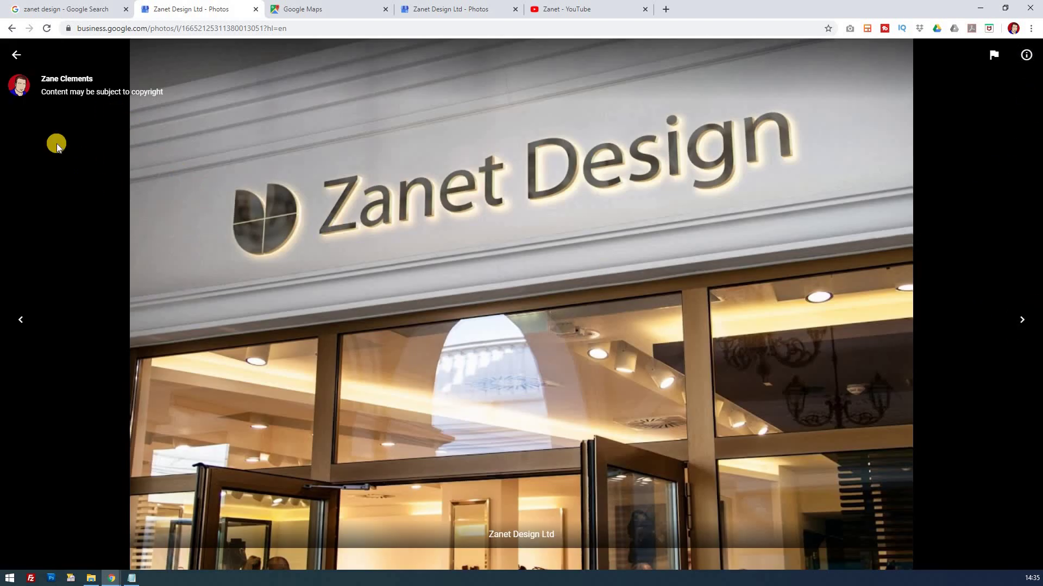
pyautogui.click(13, 55)
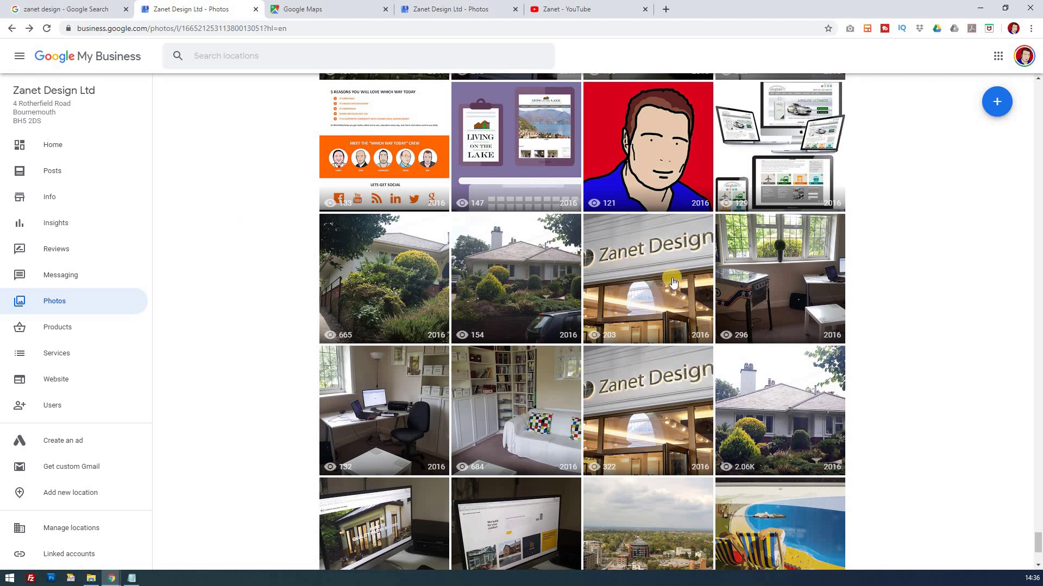
pyautogui.click(650, 287)
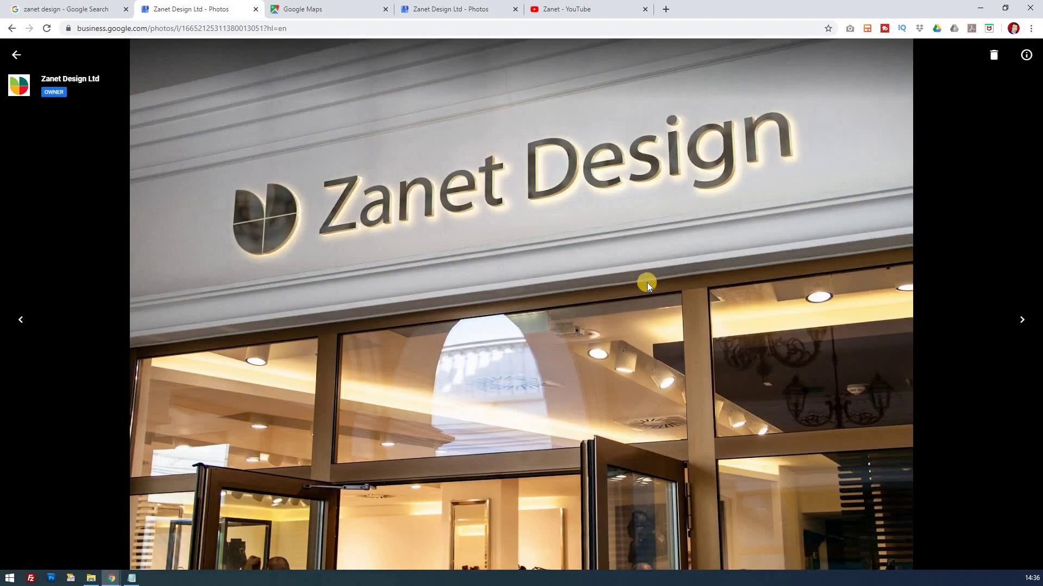
pyautogui.click(16, 55)
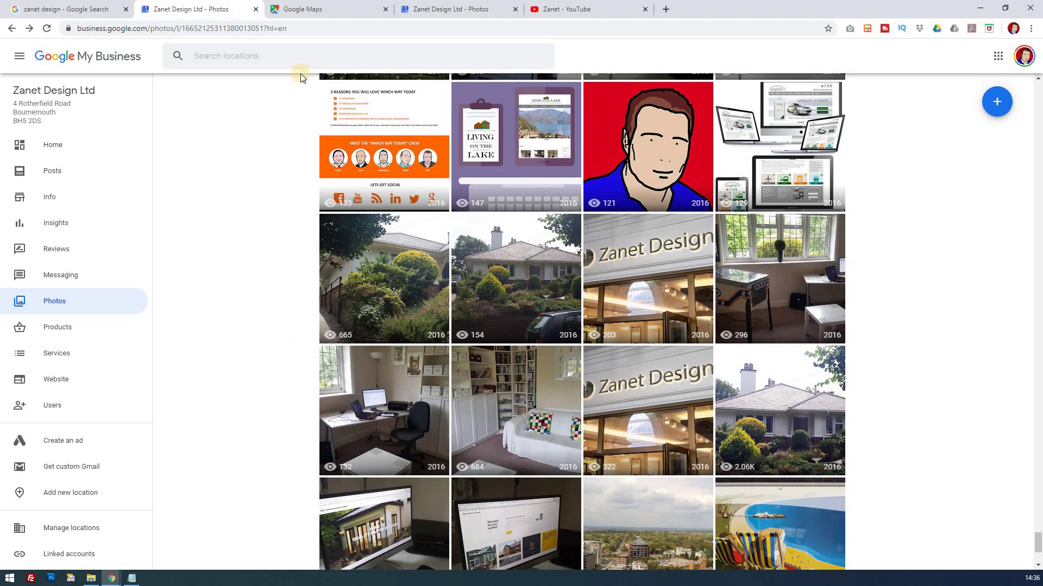
# In Google Maps, dismiss the contributor photos and profile panels to show the map.
pyautogui.click(331, 10)
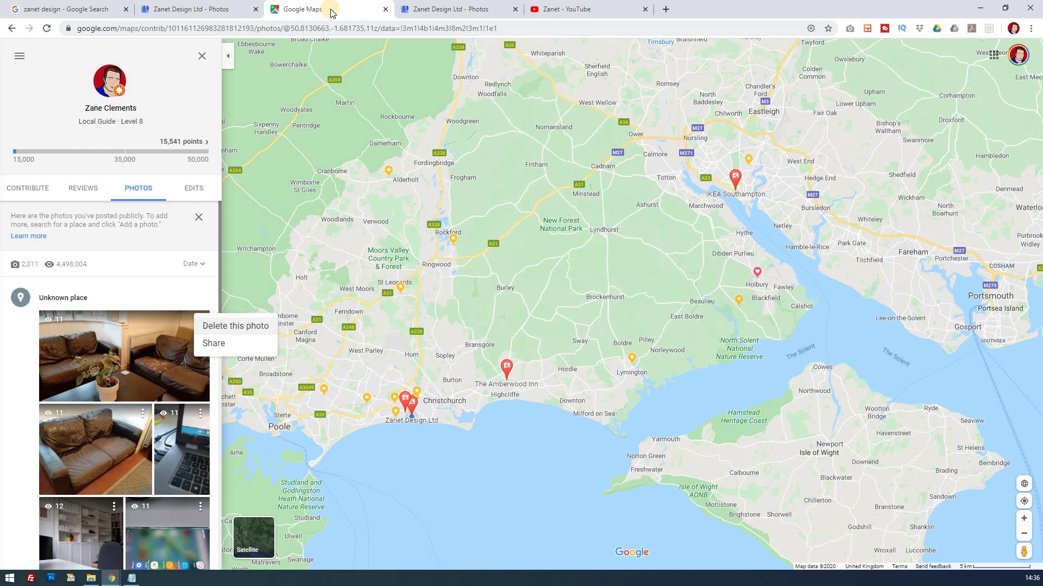
pyautogui.press('Escape')
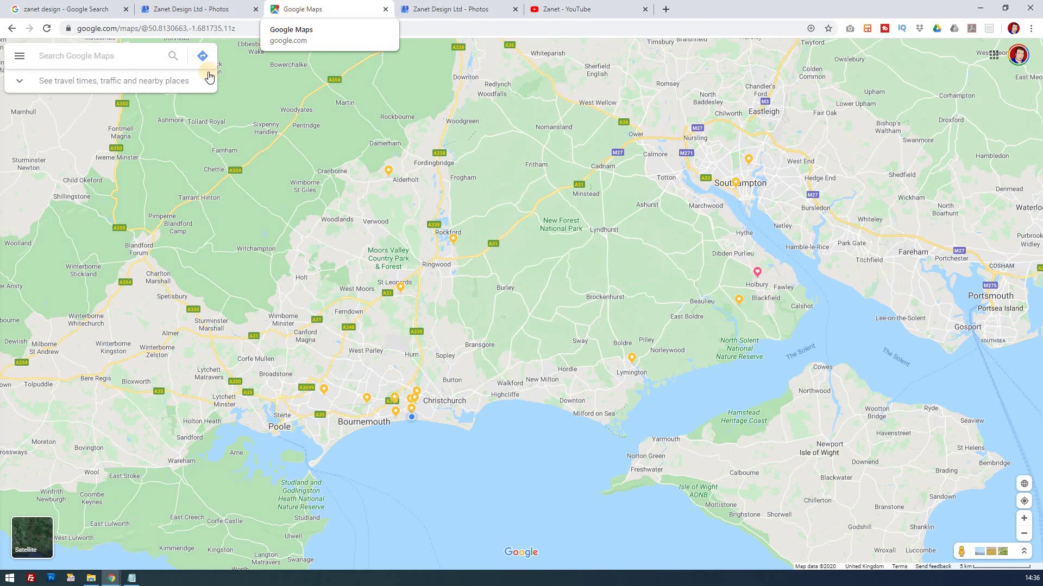
pyautogui.click(20, 59)
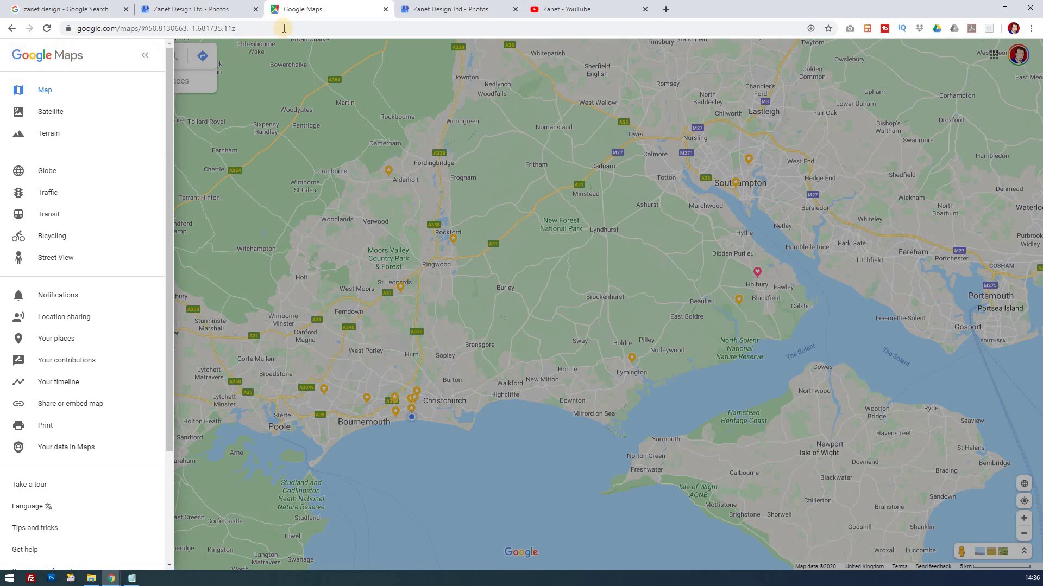
pyautogui.click(269, 35)
pyautogui.click(11, 34)
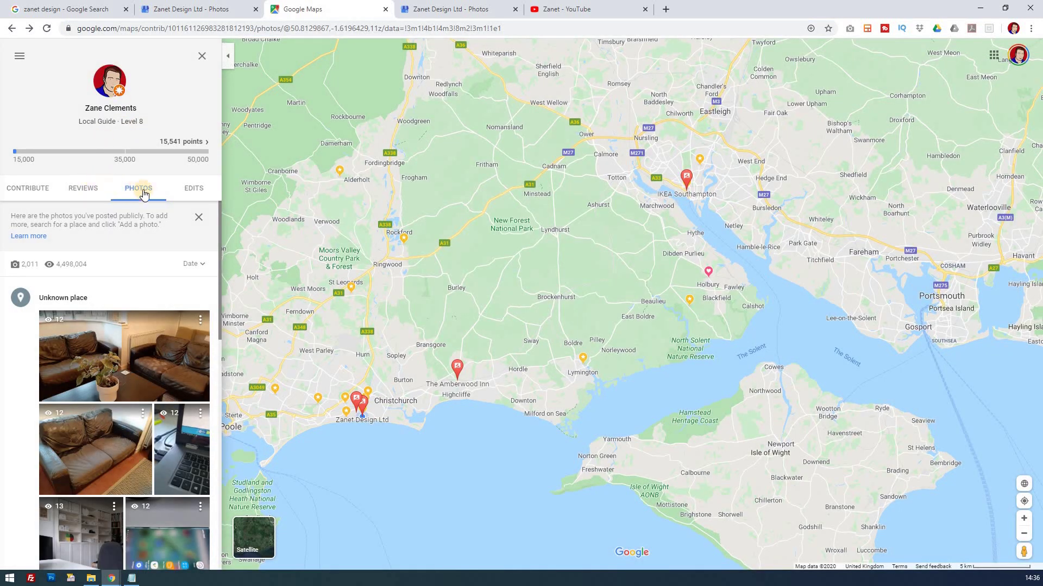
pyautogui.click(202, 56)
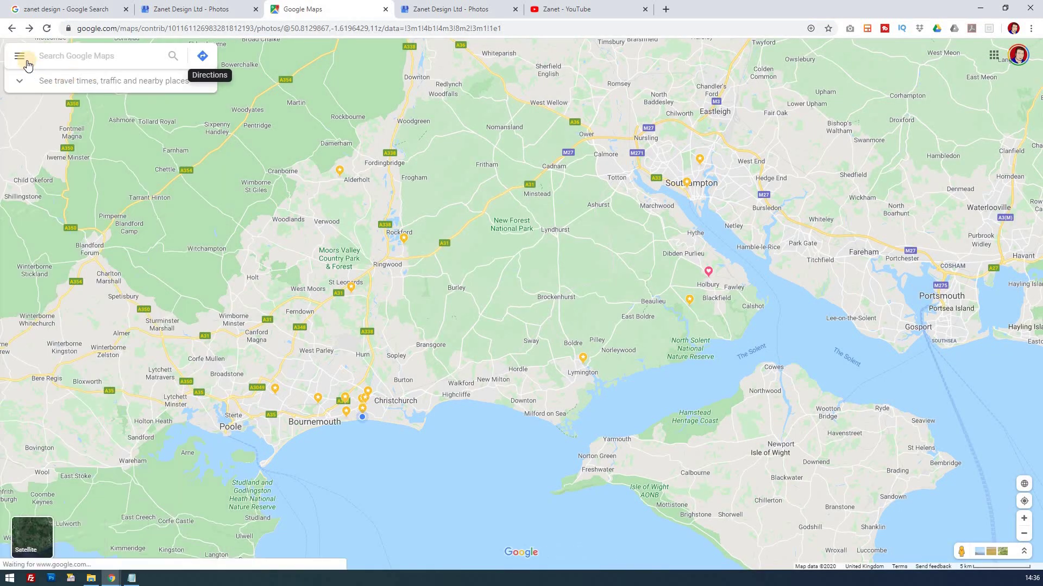
# Browse your contributed photos under Your contributions, then return to the Zanet Design Ltd gallery.
pyautogui.click(21, 57)
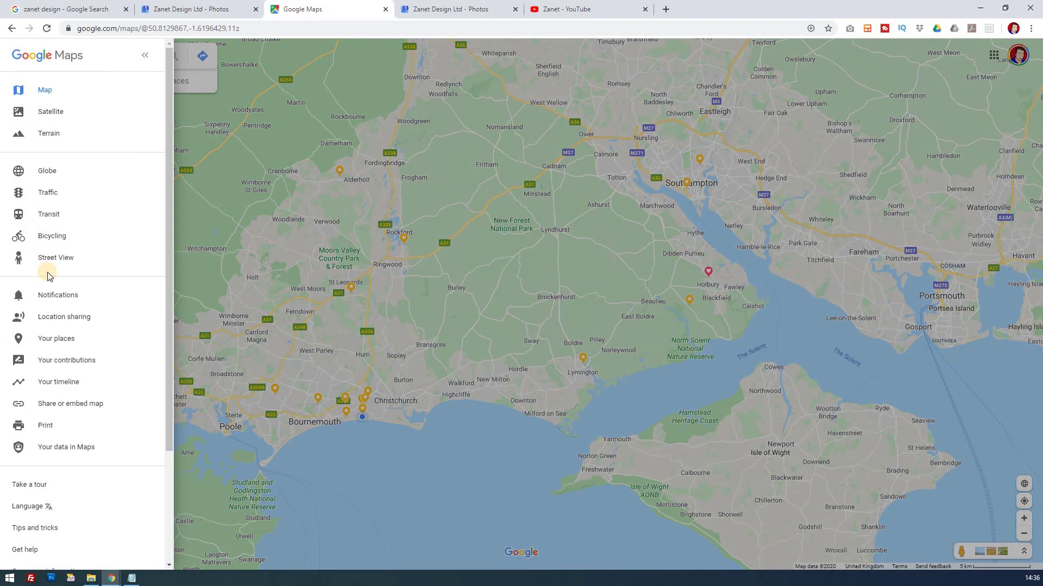
pyautogui.click(73, 359)
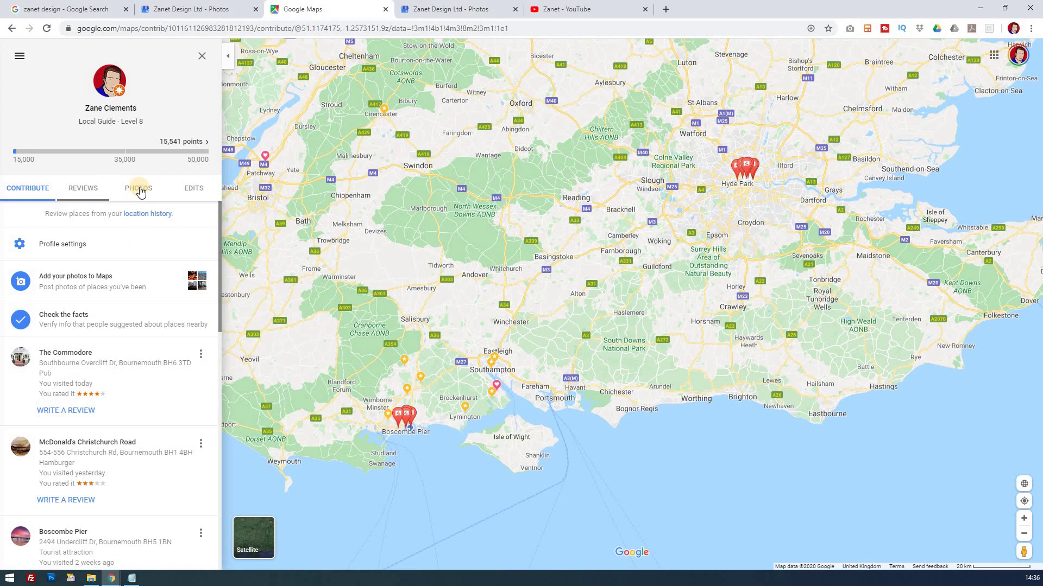
pyautogui.click(140, 190)
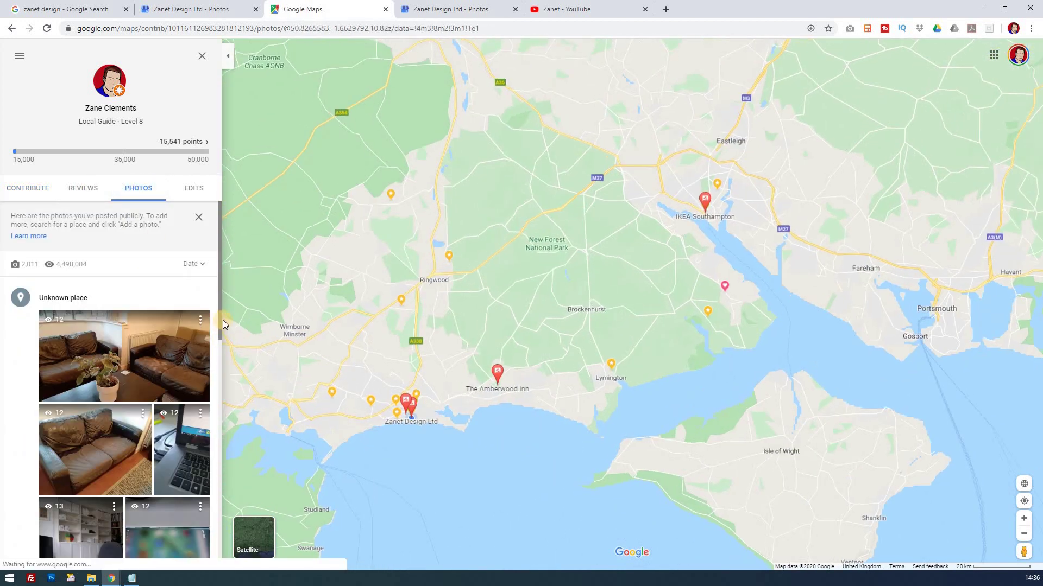
pyautogui.moveTo(219, 321); pyautogui.dragTo(204, 454)
pyautogui.scroll(-1, 204, 453)
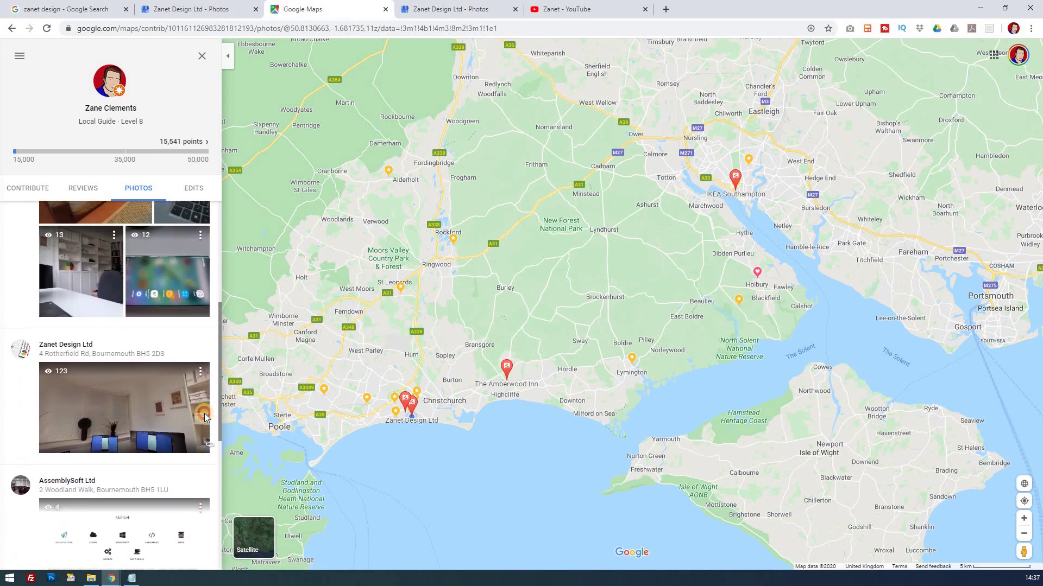
pyautogui.scroll(1, 205, 417)
pyautogui.click(223, 9)
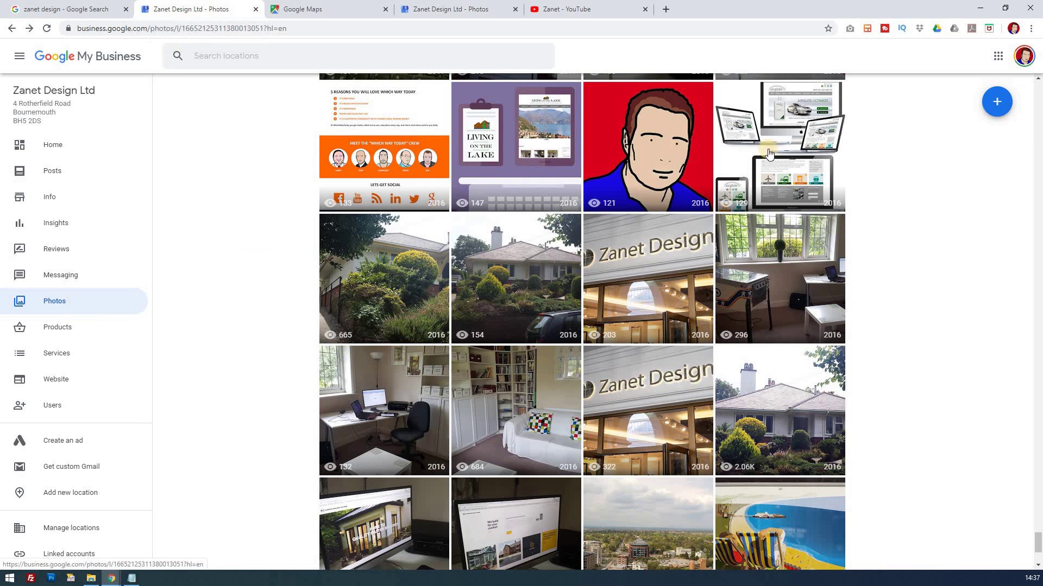
# Cancel the photo upload, view the Zanet Design shopfront photo, and go back to Maps contributions.
pyautogui.click(994, 102)
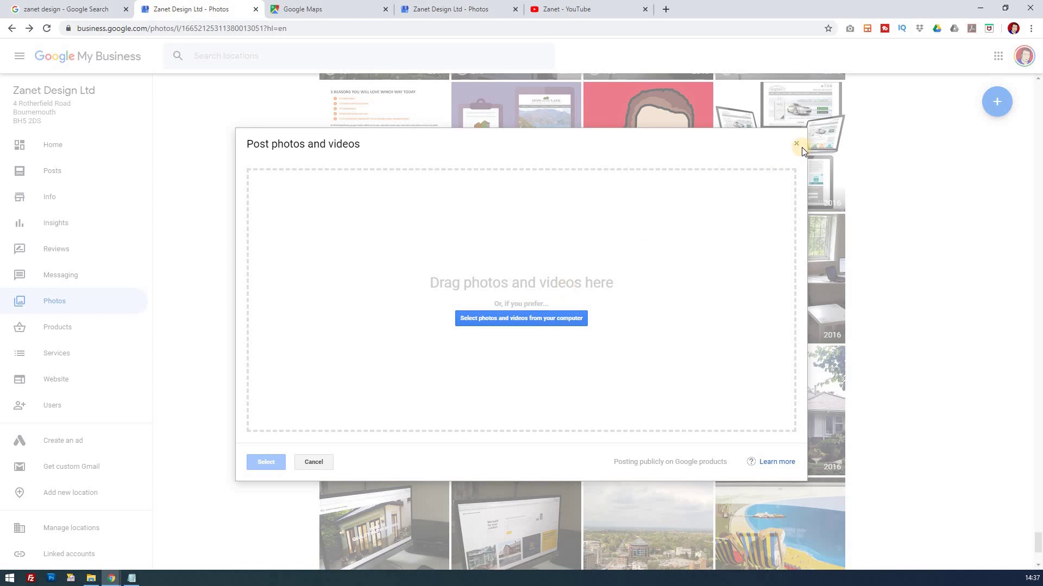
pyautogui.click(796, 145)
pyautogui.click(647, 409)
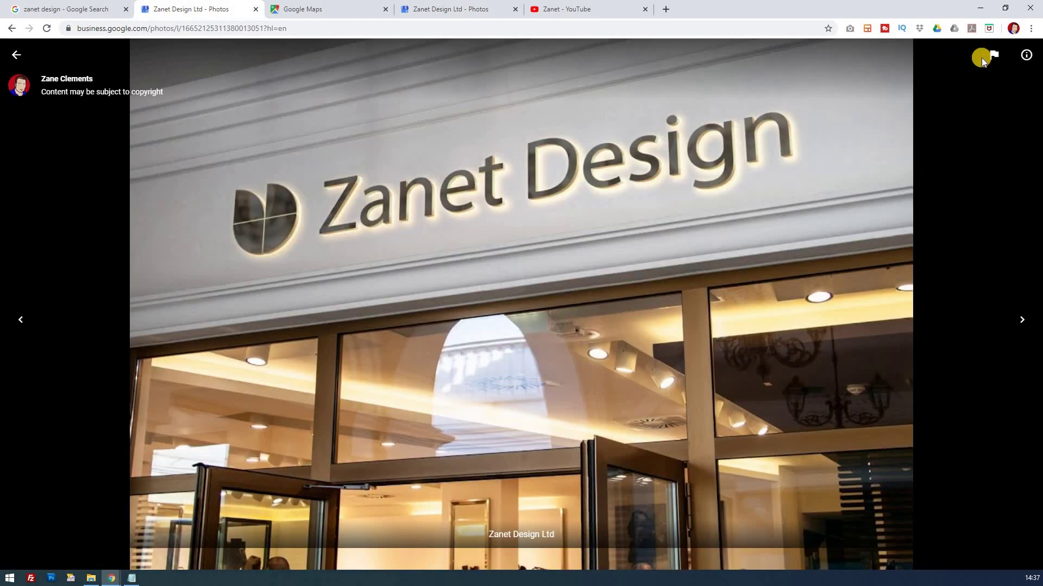
pyautogui.click(15, 55)
pyautogui.click(303, 11)
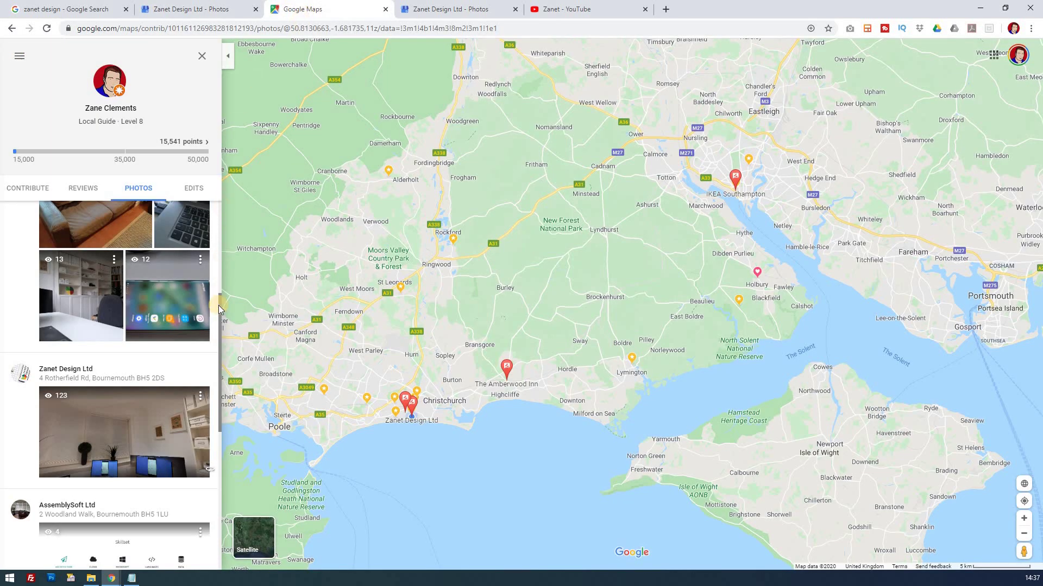
# Keep date sort and browse the Unknown place photo set from the first sofa photo.
pyautogui.moveTo(216, 321); pyautogui.dragTo(205, 265)
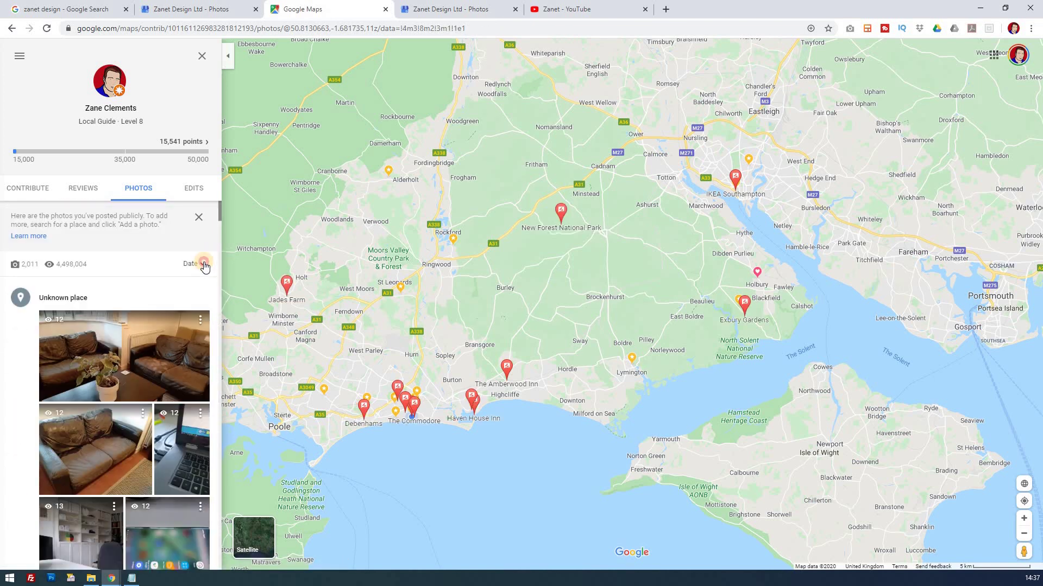
pyautogui.click(204, 265)
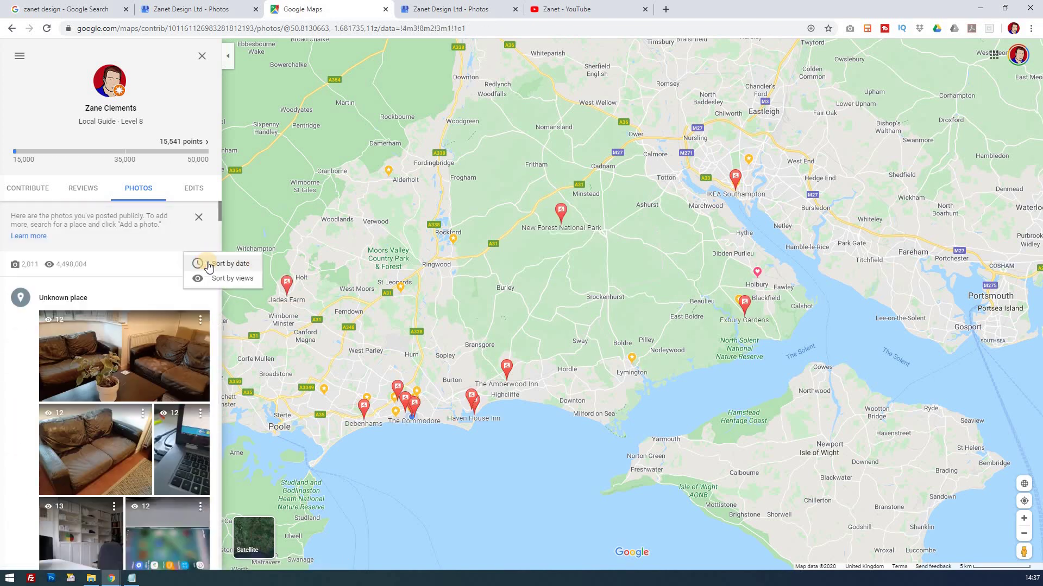
pyautogui.click(144, 264)
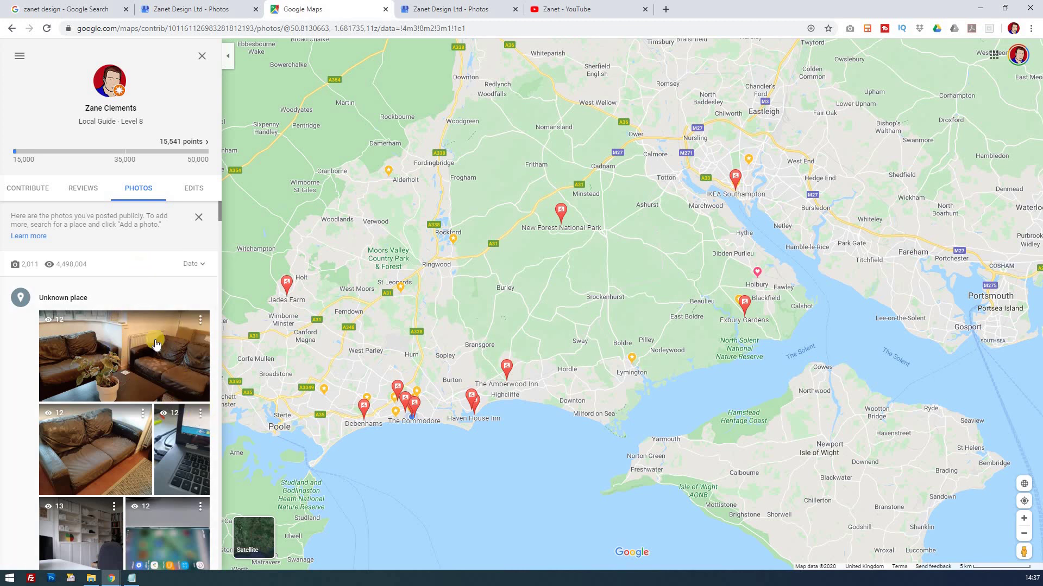
pyautogui.click(200, 325)
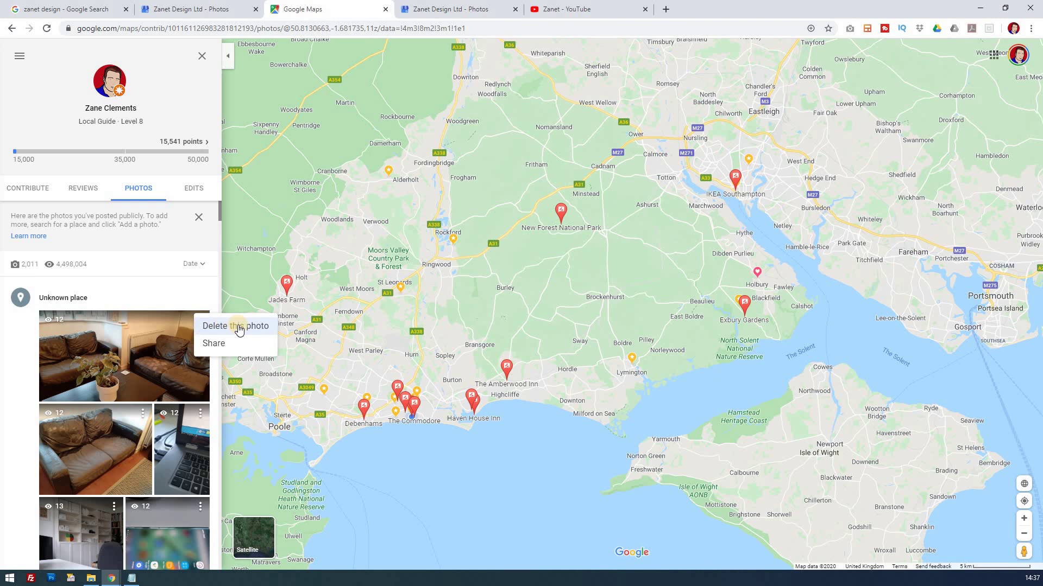
pyautogui.click(160, 296)
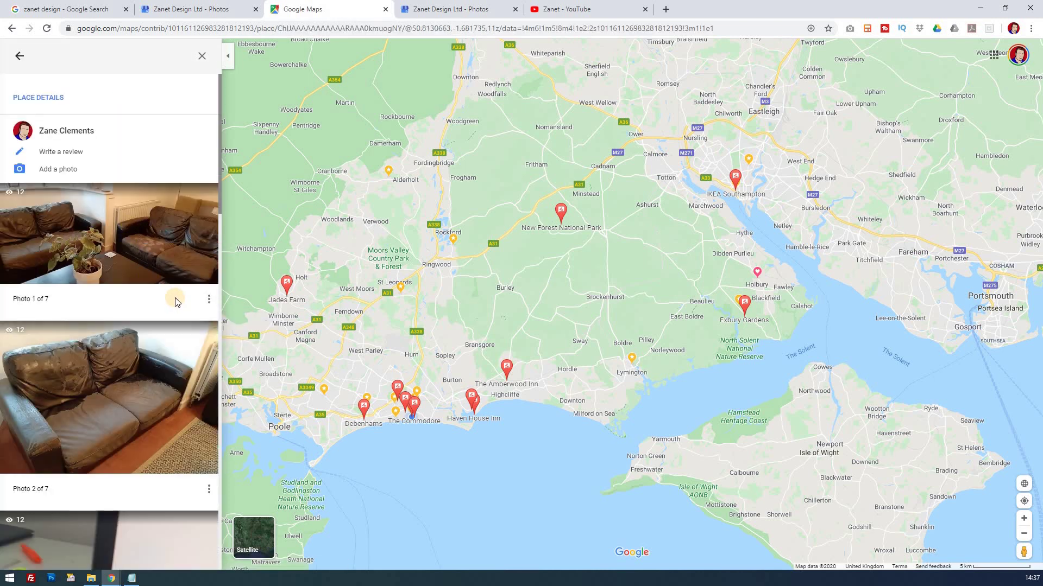
pyautogui.scroll(-8, 175, 297)
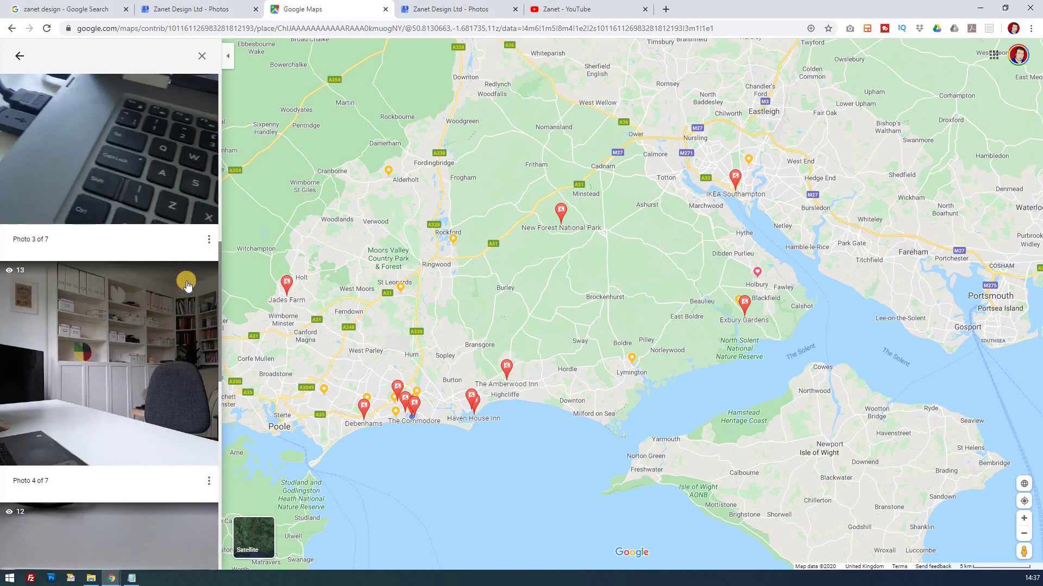
pyautogui.click(212, 12)
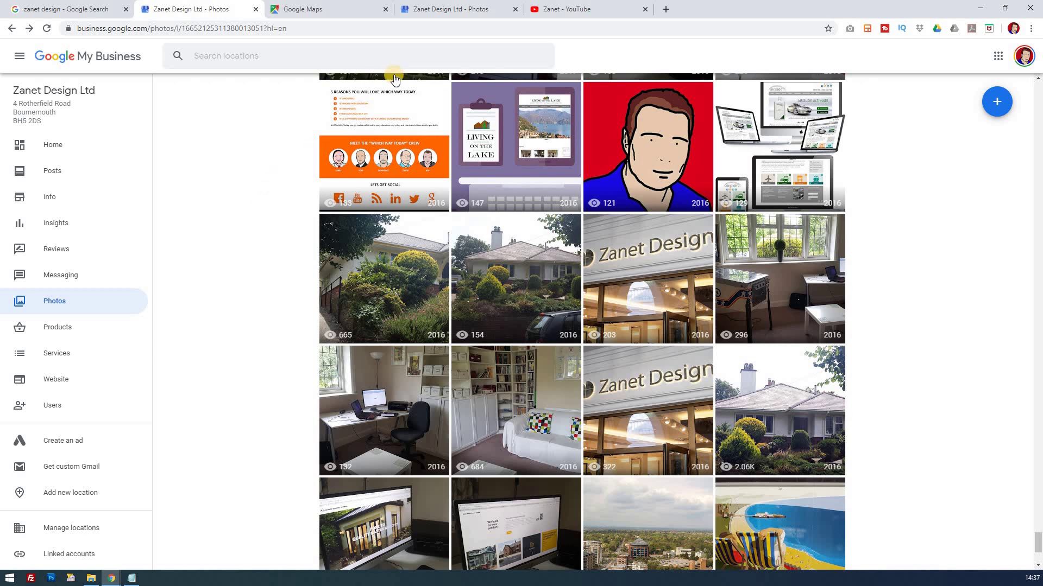
# Preview the Local Website Designer photo, then filter Zanet Design Ltd photos to Interior.
pyautogui.click(430, 13)
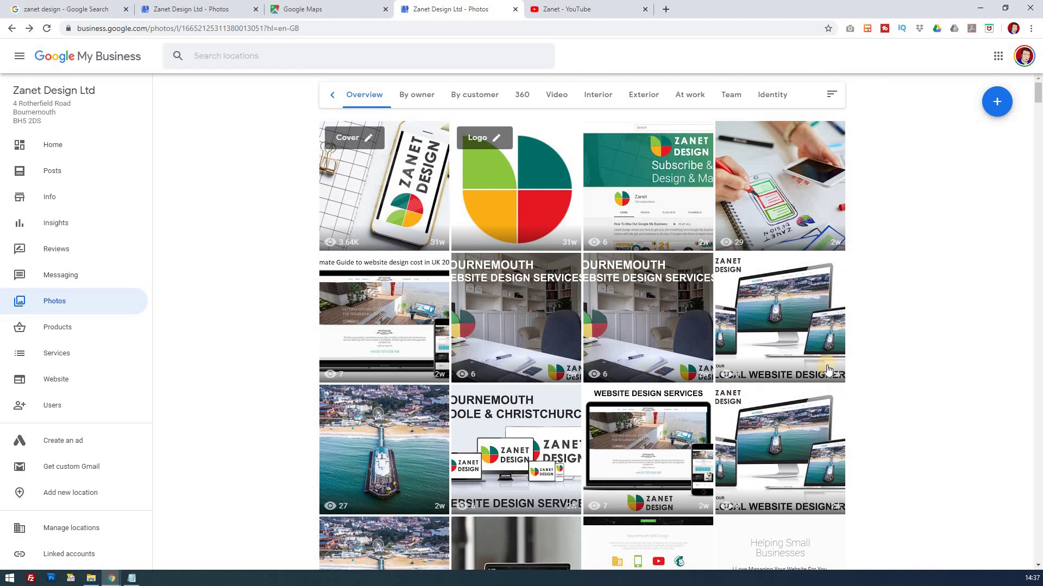
pyautogui.click(794, 314)
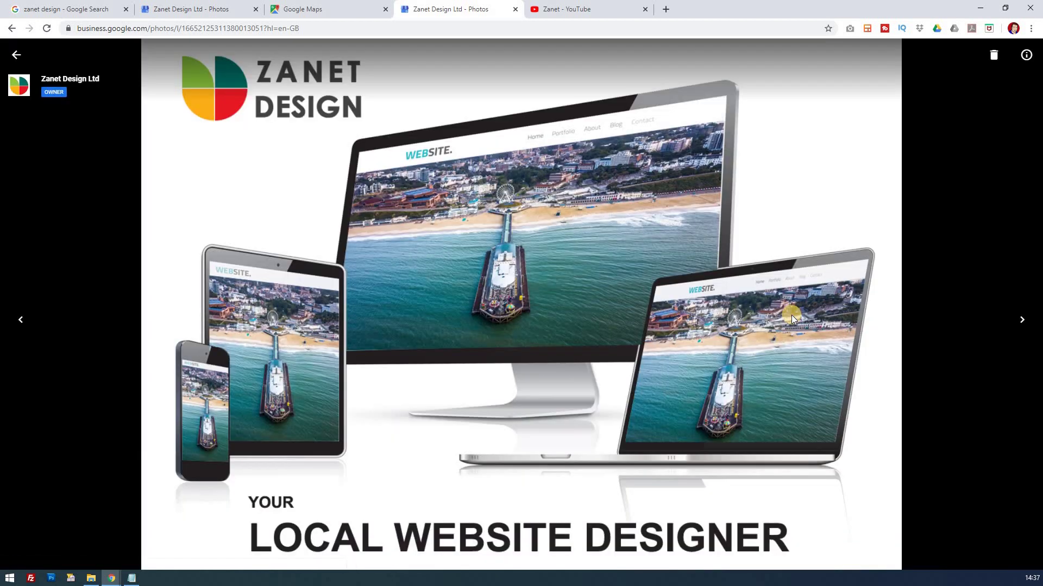
pyautogui.click(17, 57)
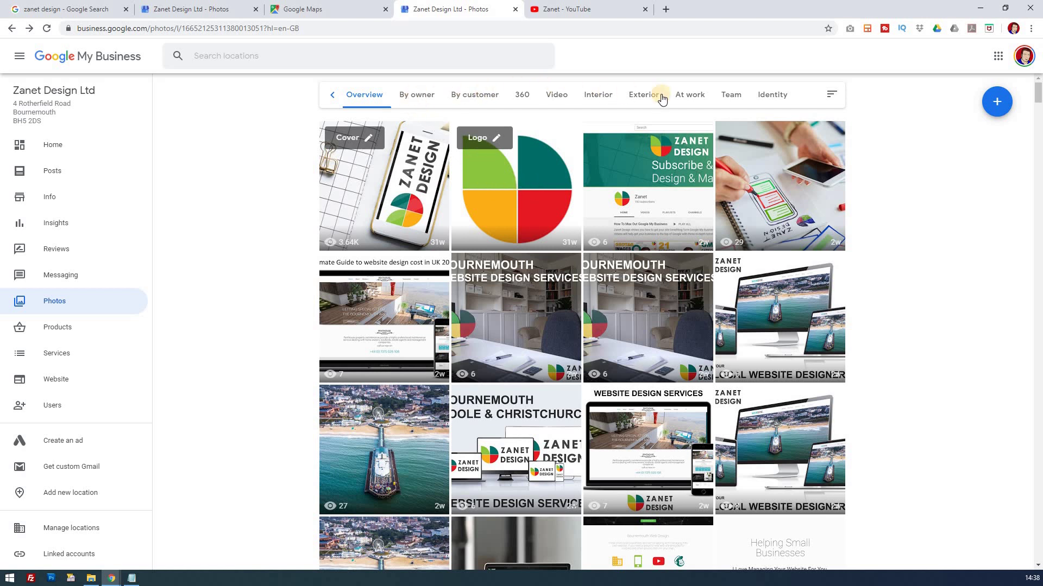
pyautogui.click(598, 98)
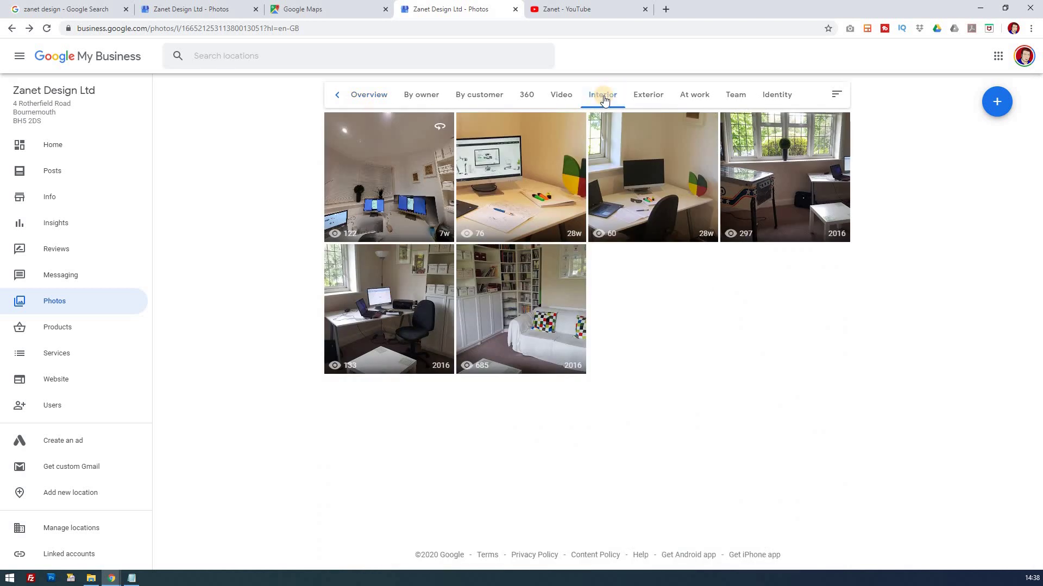
# From Overview, open the Bournemouth Website Design Services photo and show its category info.
pyautogui.click(361, 95)
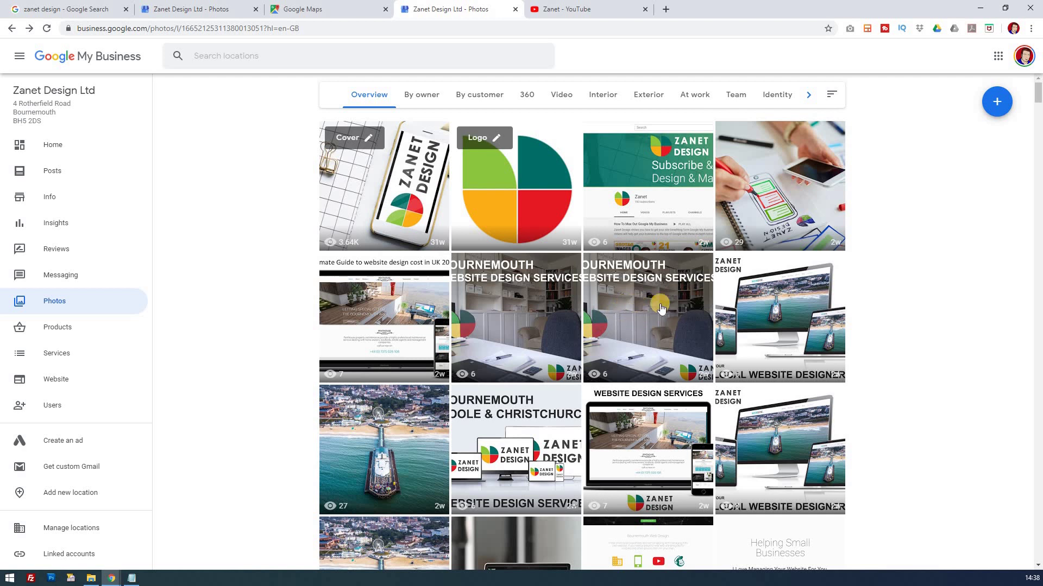
pyautogui.click(640, 317)
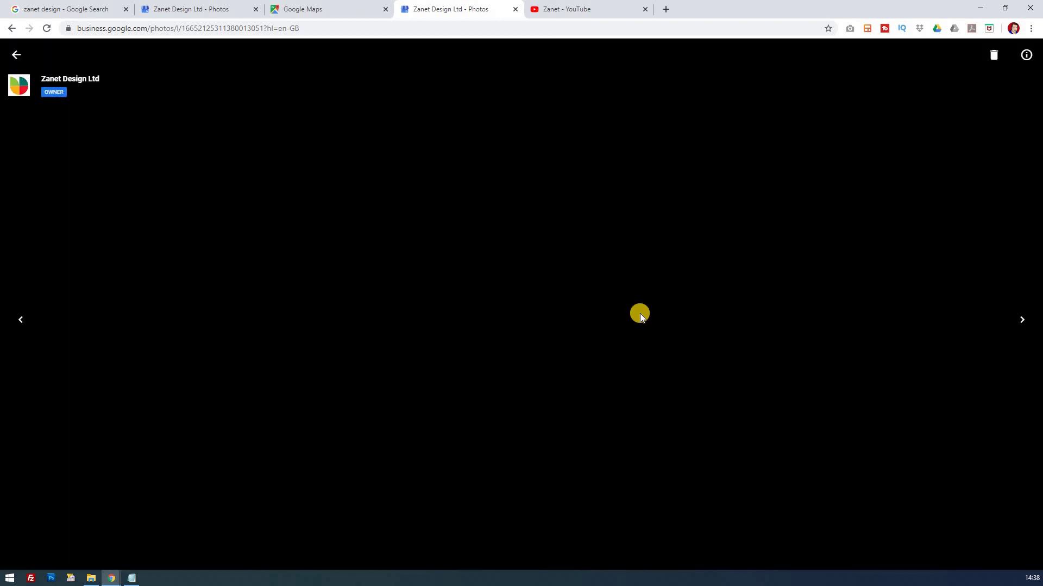
pyautogui.click(1026, 56)
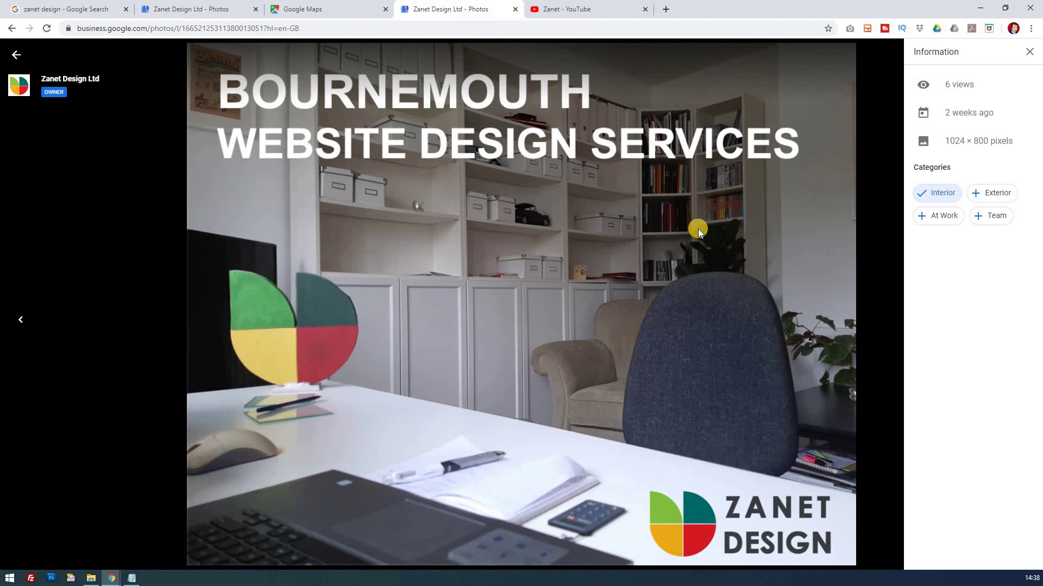
pyautogui.click(17, 54)
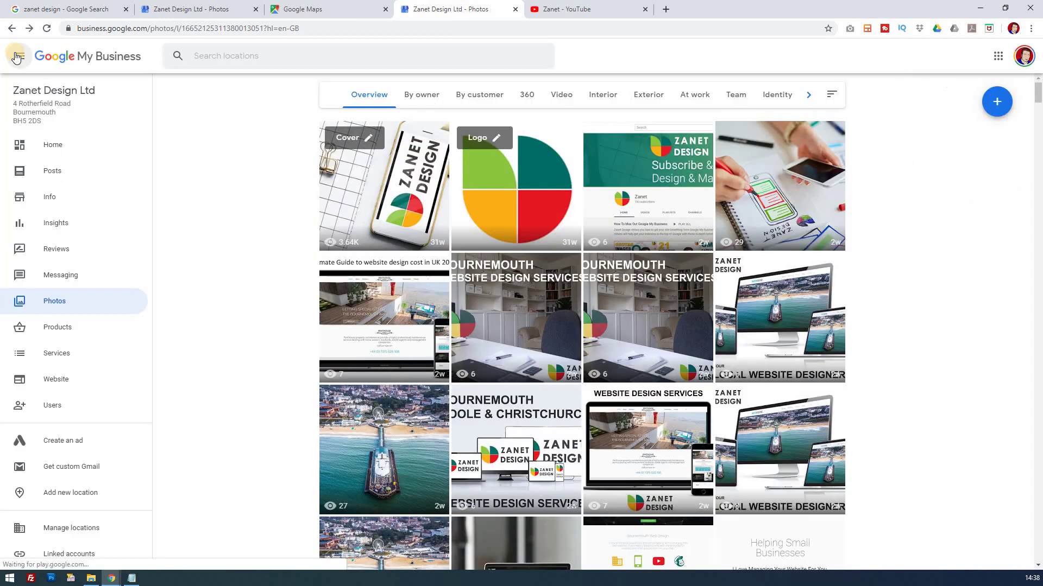
pyautogui.click(604, 95)
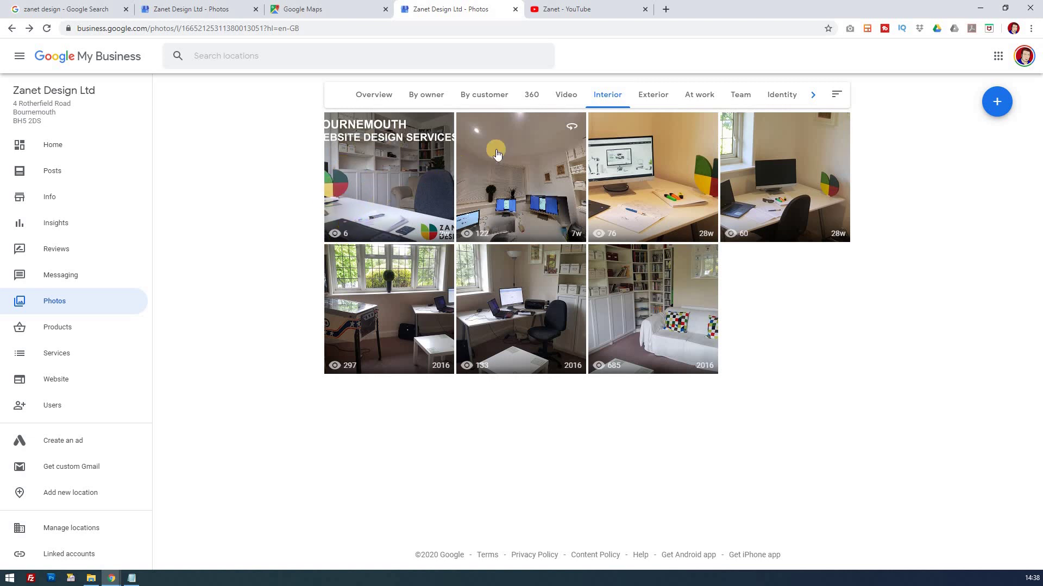
pyautogui.click(655, 95)
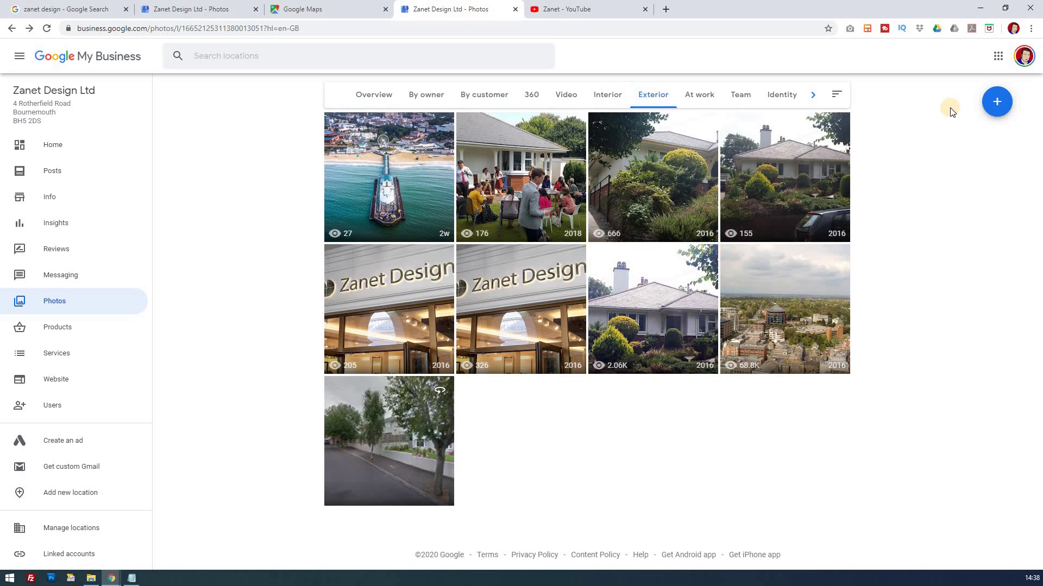
# Tag the 16-view car touchscreen photo from the Overview grid as Exterior.
pyautogui.click(373, 96)
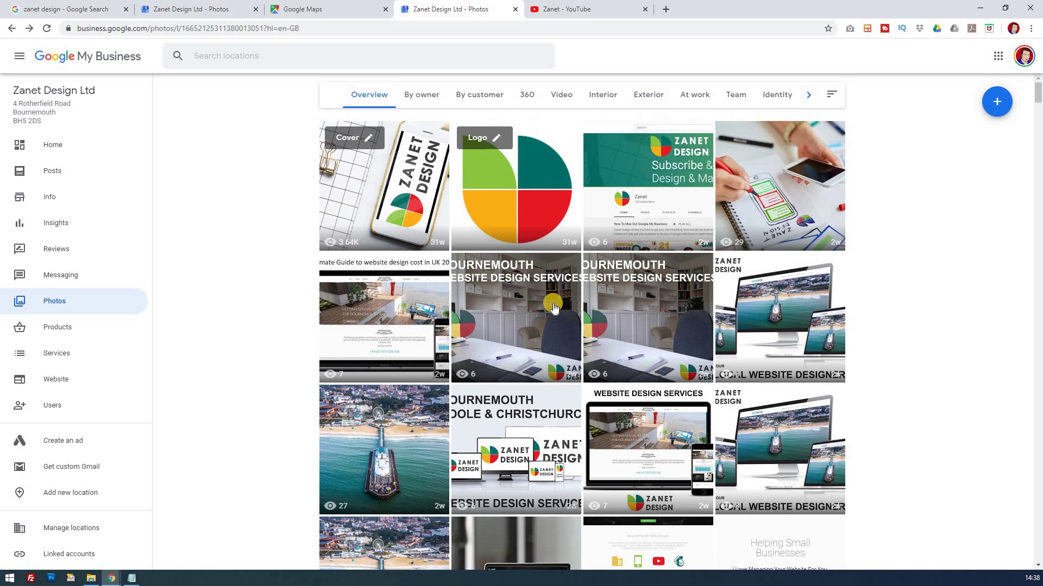
pyautogui.scroll(-10, 552, 304)
pyautogui.scroll(-1, 554, 307)
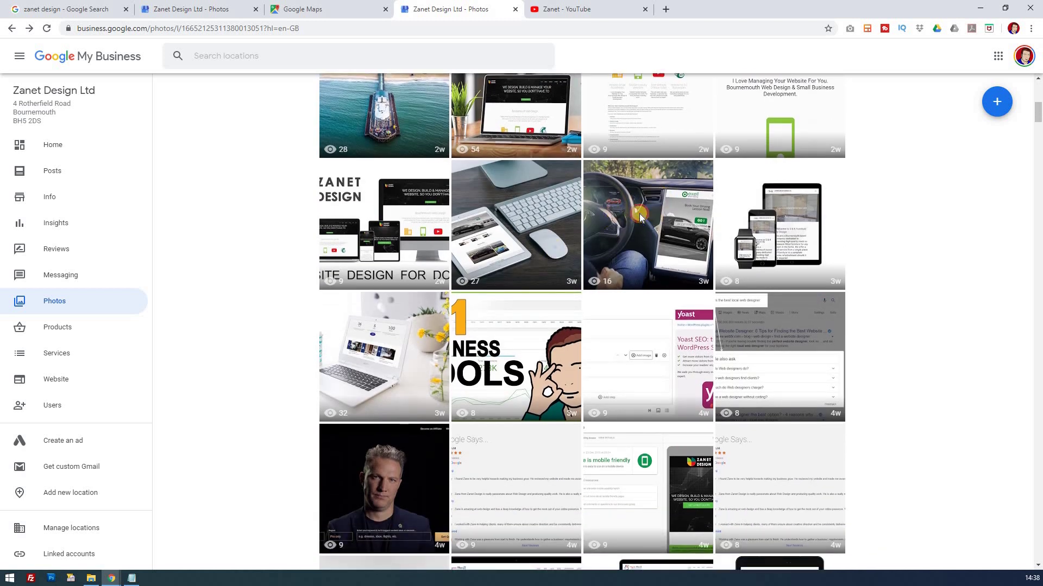
pyautogui.click(640, 217)
pyautogui.click(1029, 57)
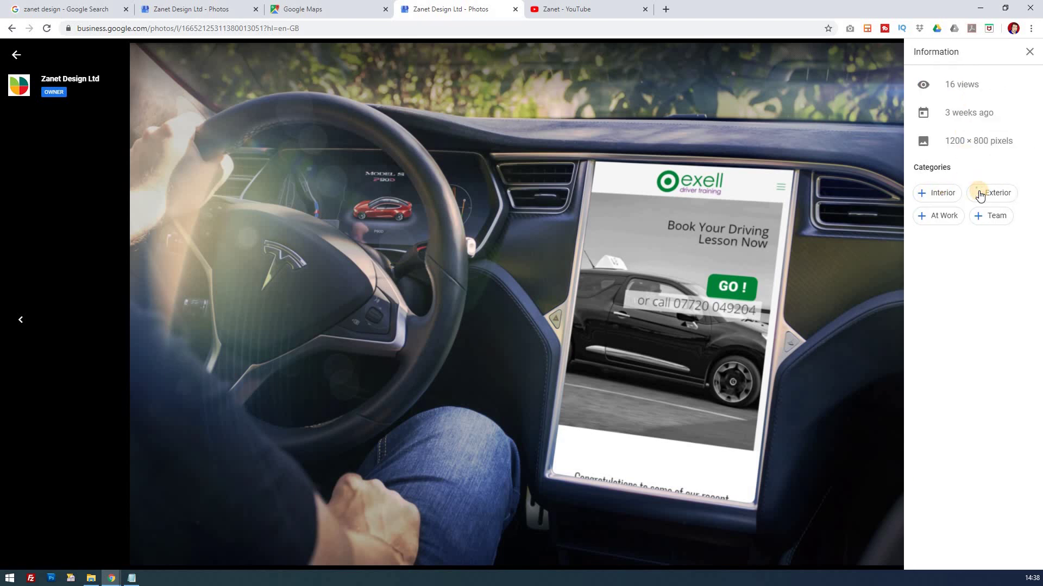
pyautogui.click(979, 194)
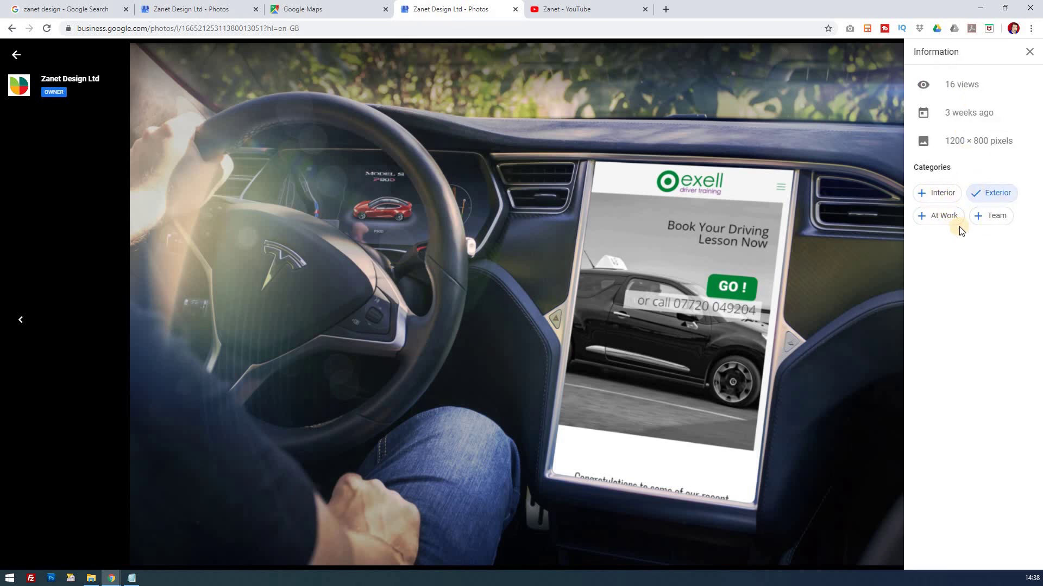
pyautogui.click(14, 54)
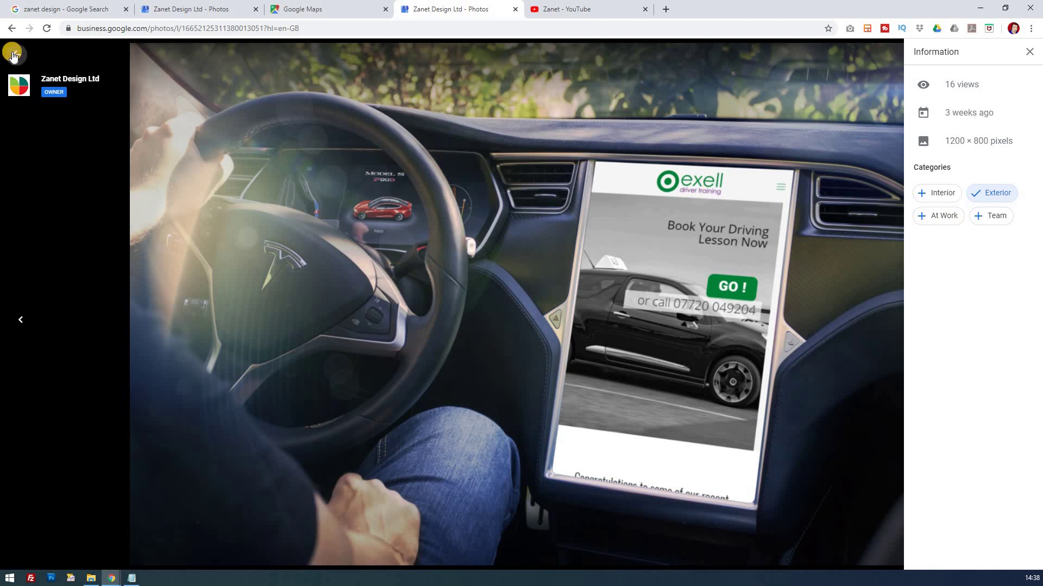